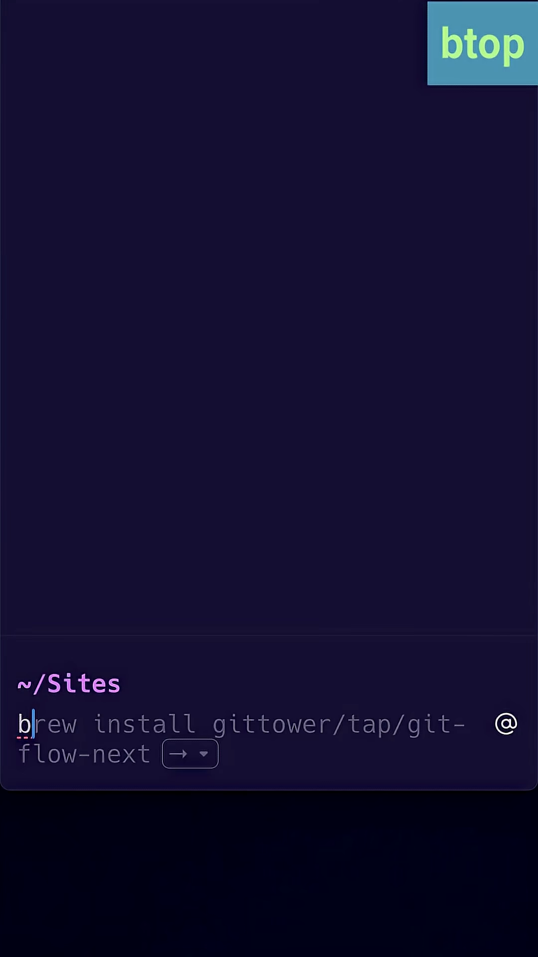
{"action": "type", "text": "top"}
Step: Launch btop from ~/Sites to show the CPU, memory, disk, network and process dashboard
{"action": "key", "text": "Return"}
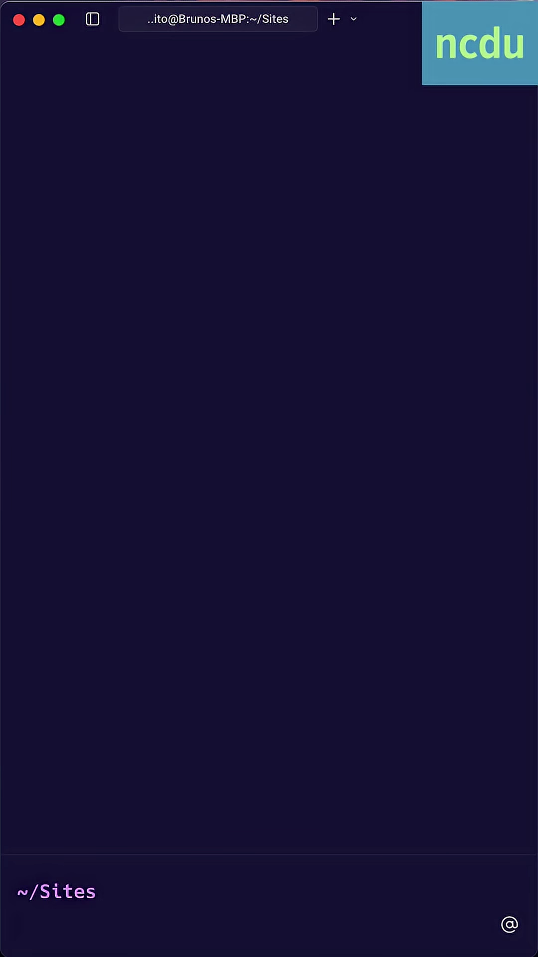
{"action": "type", "text": "ncdu"}
Step: Scan ~/Sites with ncdu and open the Rails book folder
{"action": "key", "text": "Return"}
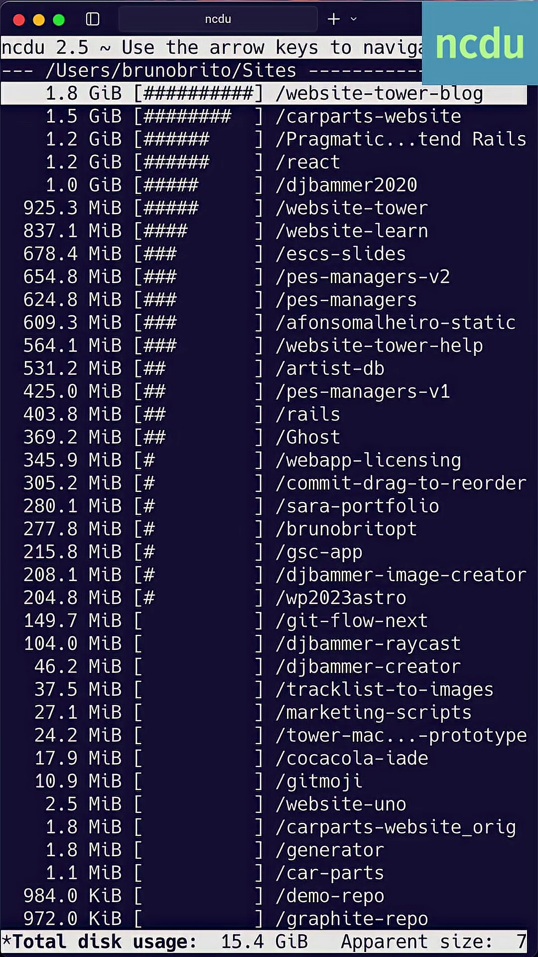
{"action": "key", "text": "Down"}
{"action": "key", "text": "Down"}
{"action": "key", "text": "Return"}
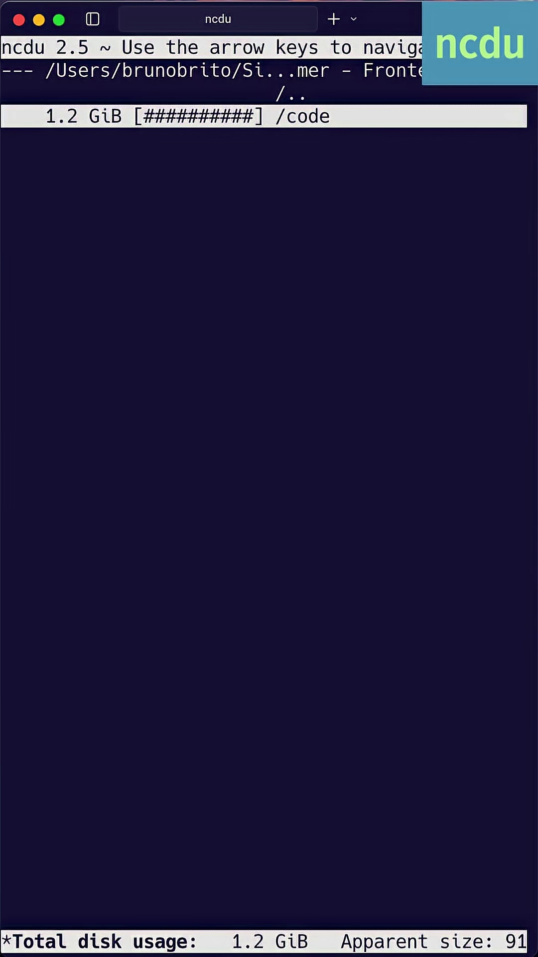
Step: Drill into code/chapter_01 and confirm deleting folder 03 with yes
{"action": "key", "text": "Return"}
{"action": "key", "text": "Down"}
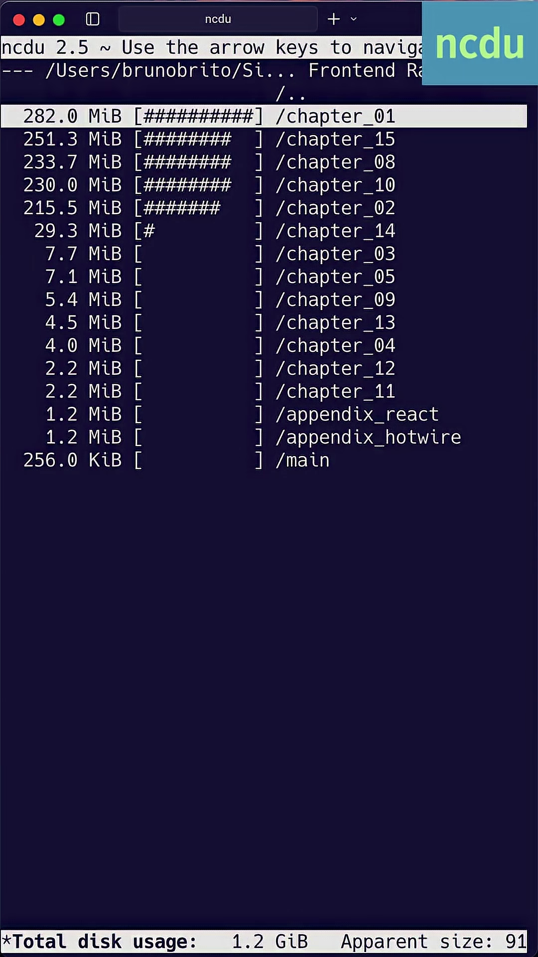
{"action": "key", "text": "Return"}
{"action": "key", "text": "Down"}
{"action": "key", "text": "d"}
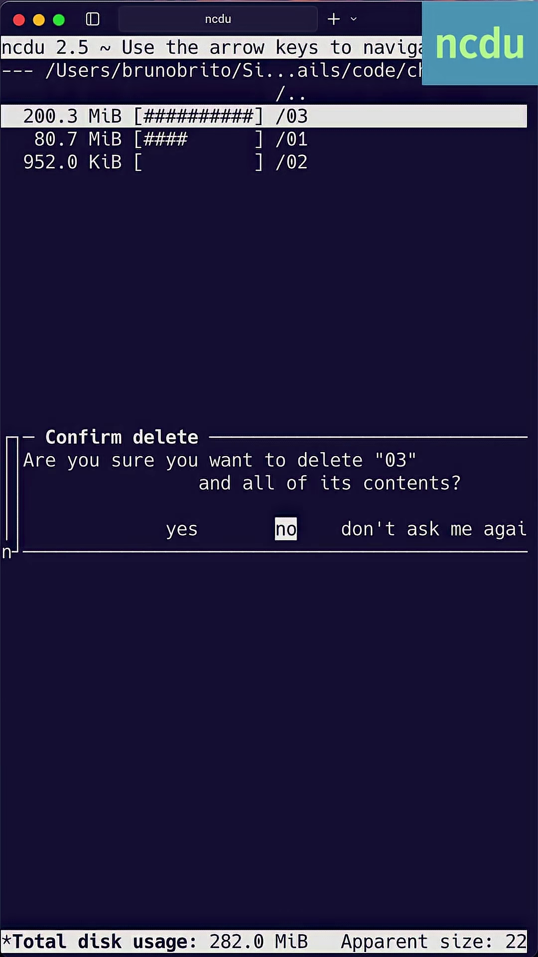
{"action": "key", "text": "Left"}
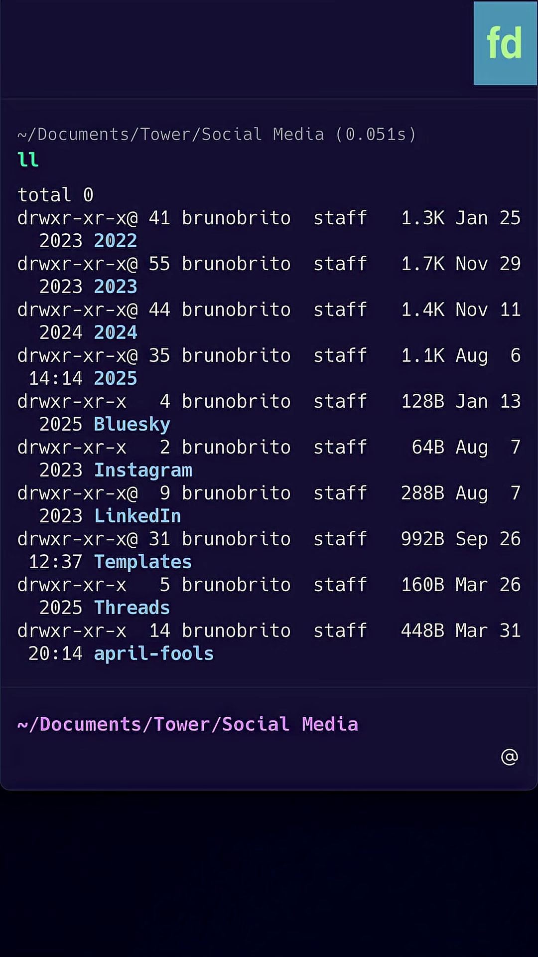
{"action": "type", "text": "fd "}
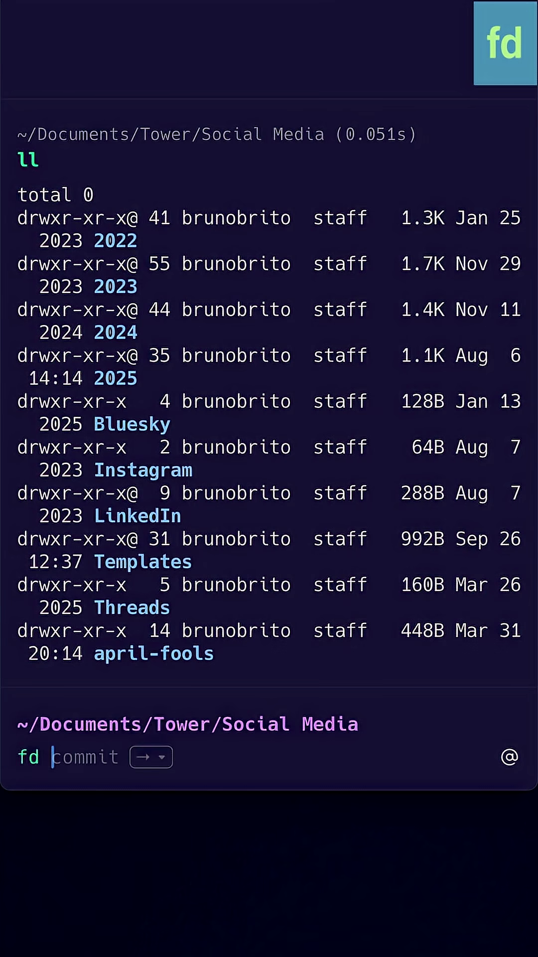
{"action": "type", "text": "staging"}
Step: Run fd staging in ~/Documents/Tower/Social Media to list the staging video files
{"action": "key", "text": "Return"}
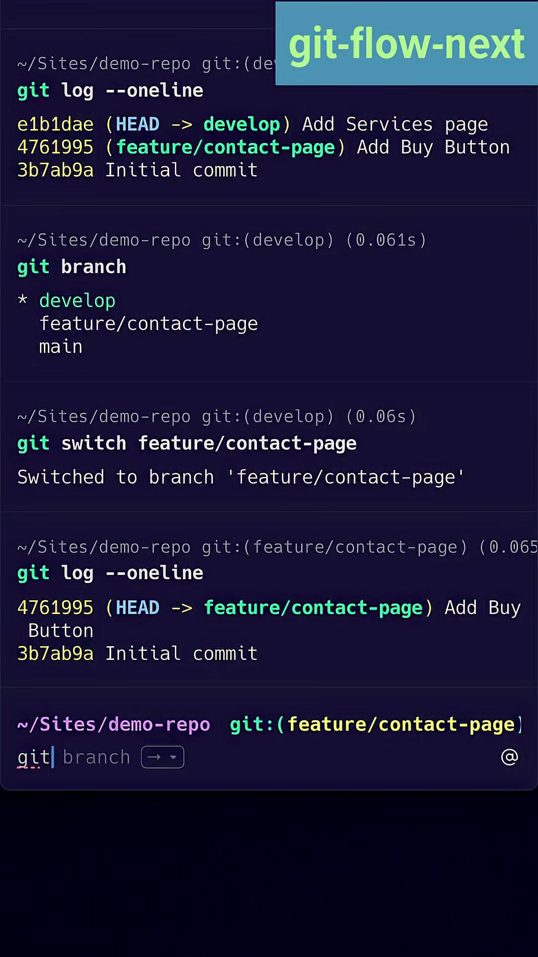
{"action": "type", "text": "flow update"}
Step: Rebase feature/contact-page with git flow update and view git log --oneline
{"action": "key", "text": "Return"}
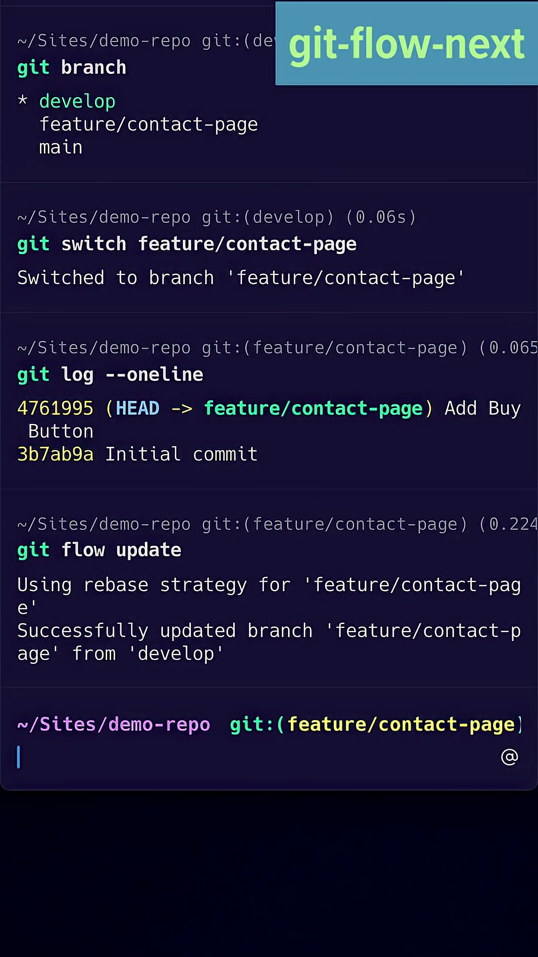
{"action": "type", "text": "git log -"}
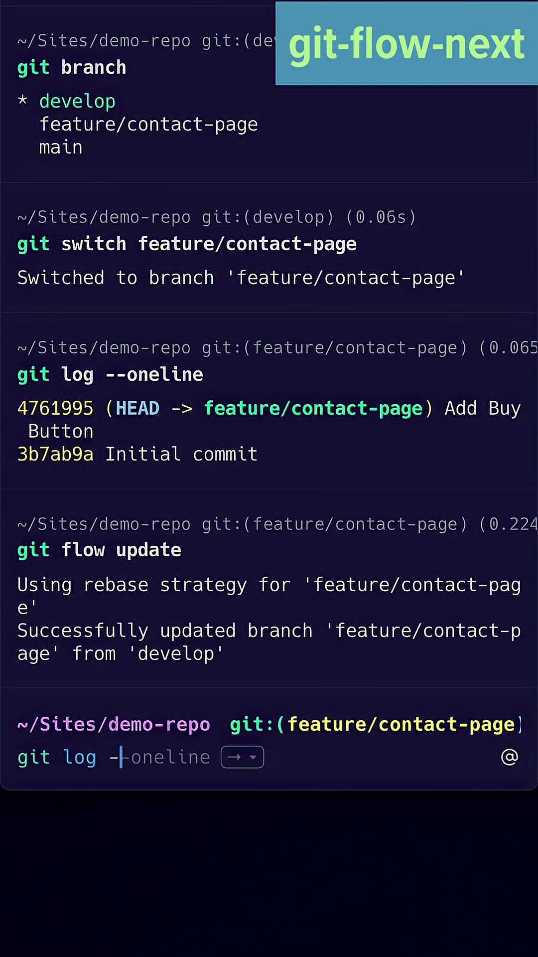
{"action": "type", "text": "-oneline"}
{"action": "key", "text": "Return"}
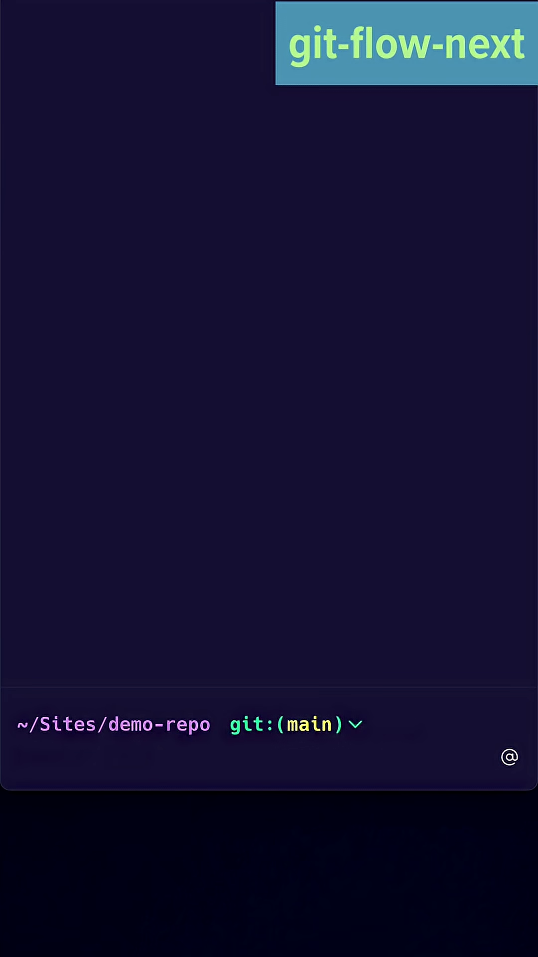
{"action": "type", "text": "gi"}
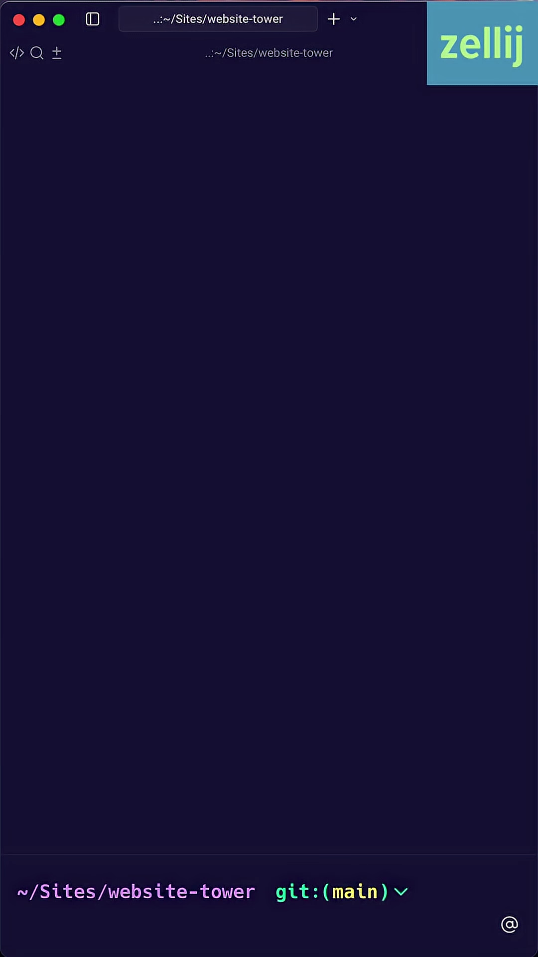
{"action": "type", "text": "zell"}
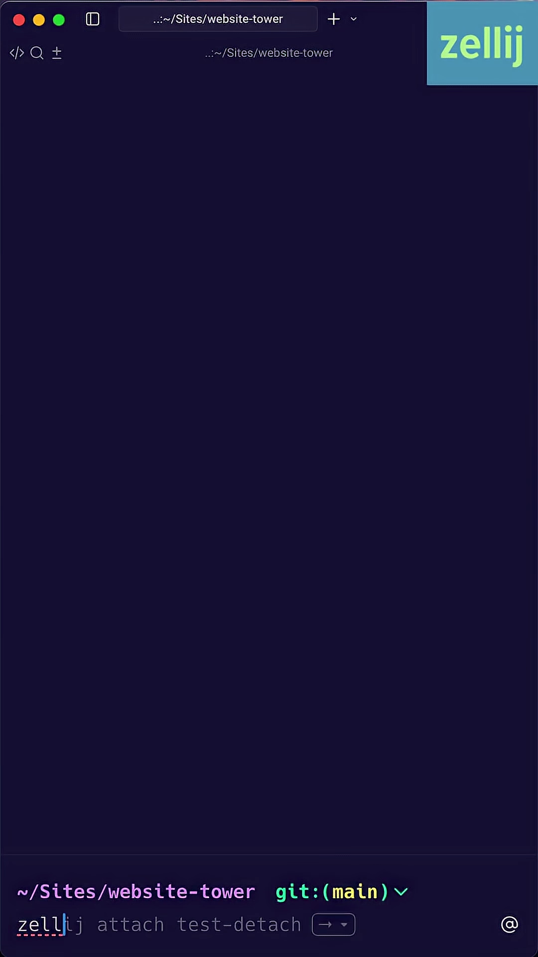
{"action": "type", "text": "ij list-sessions"}
Step: List the zellij sessions and reattach to the exited test-detach session
{"action": "key", "text": "Return"}
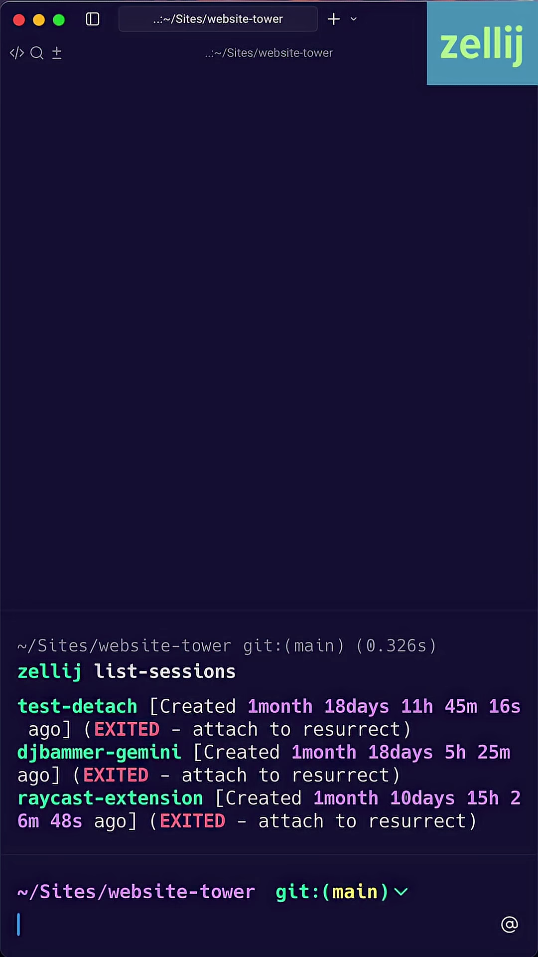
{"action": "type", "text": "zellij attac"}
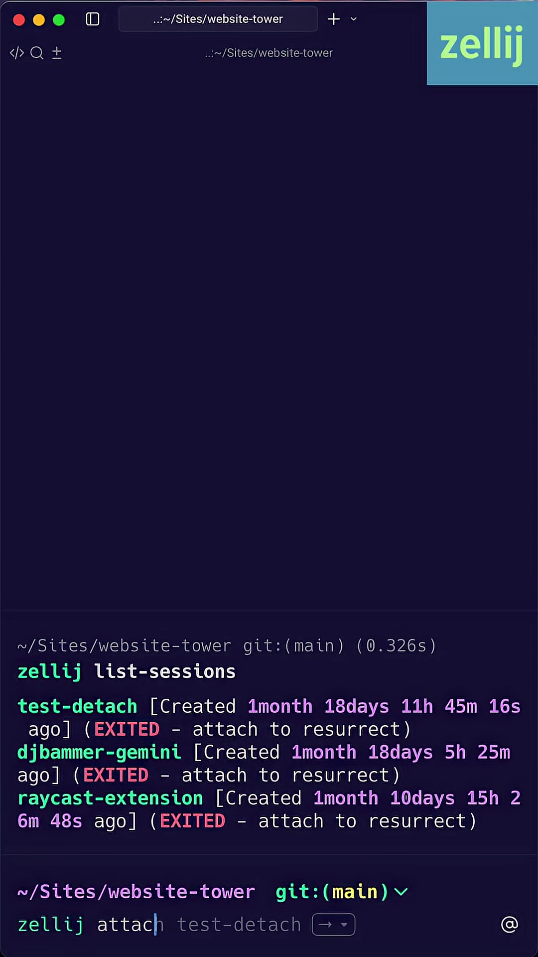
{"action": "type", "text": "h test-de"}
{"action": "key", "text": "Right"}
{"action": "key", "text": "Return"}
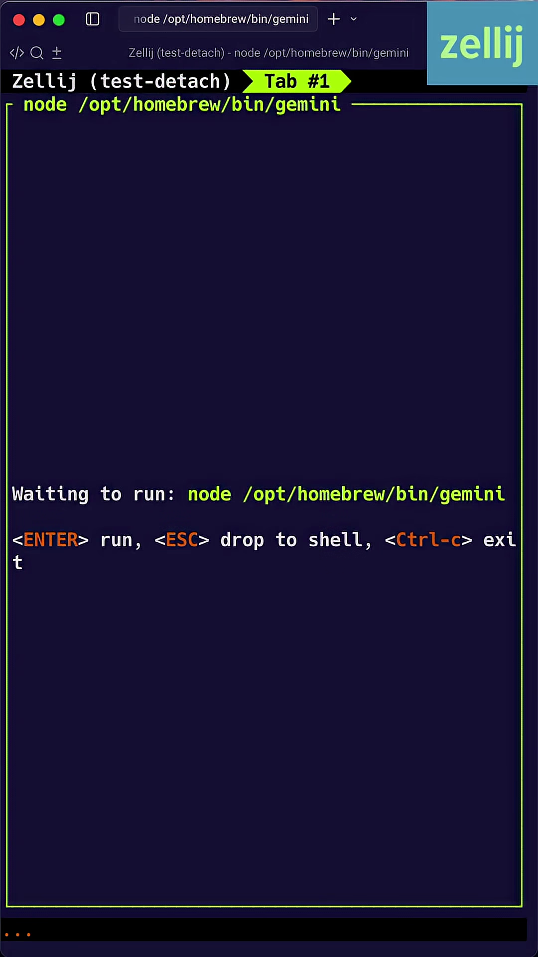
{"action": "scroll", "coordinate": [269, 523], "scroll_direction": "down", "scroll_amount": 2}
{"action": "scroll", "coordinate": [269, 523], "scroll_direction": "down", "scroll_amount": 4}
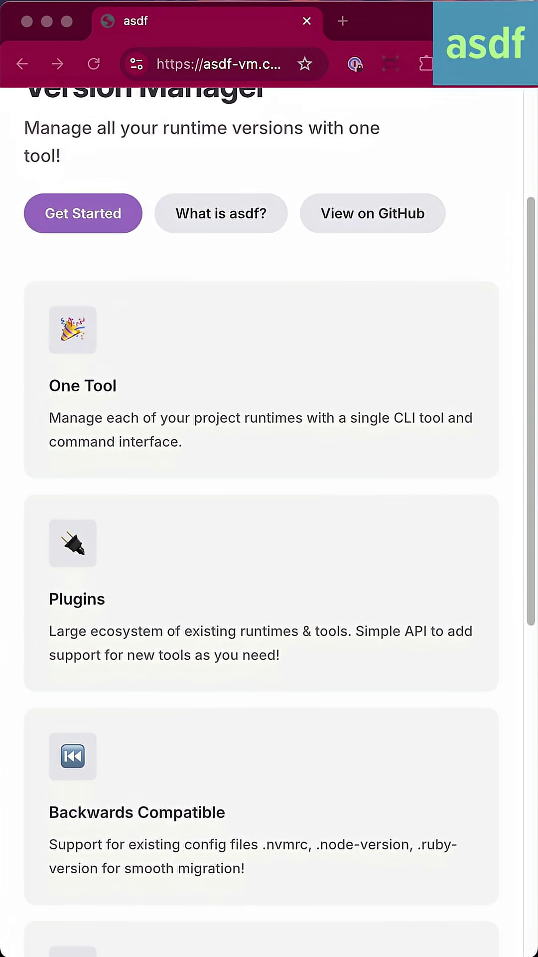
{"action": "scroll", "coordinate": [270, 523], "scroll_direction": "down", "scroll_amount": 3}
{"action": "scroll", "coordinate": [269, 523], "scroll_direction": "down", "scroll_amount": 4}
{"action": "scroll", "coordinate": [270, 524], "scroll_direction": "down", "scroll_amount": 4}
{"action": "scroll", "coordinate": [270, 523], "scroll_direction": "down", "scroll_amount": 4}
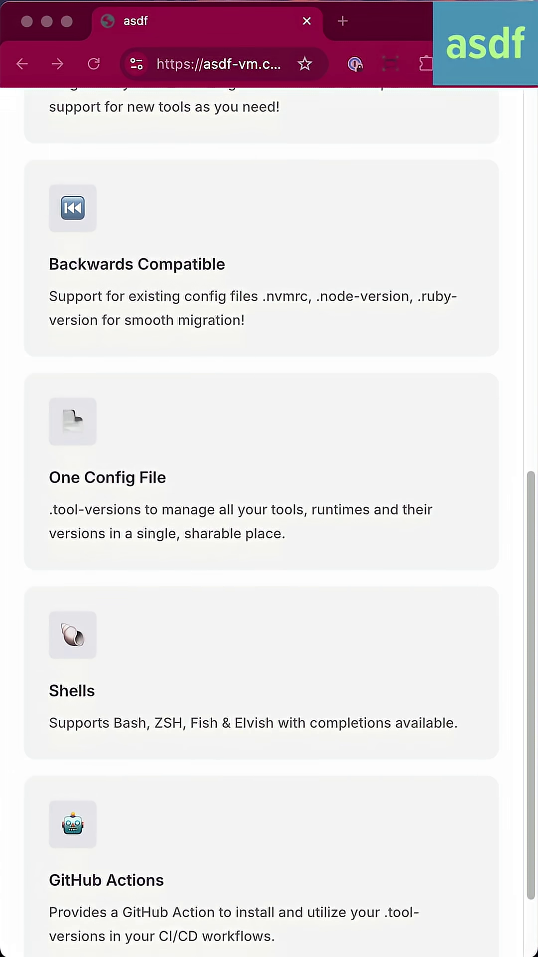
{"action": "scroll", "coordinate": [269, 523], "scroll_direction": "down", "scroll_amount": 3}
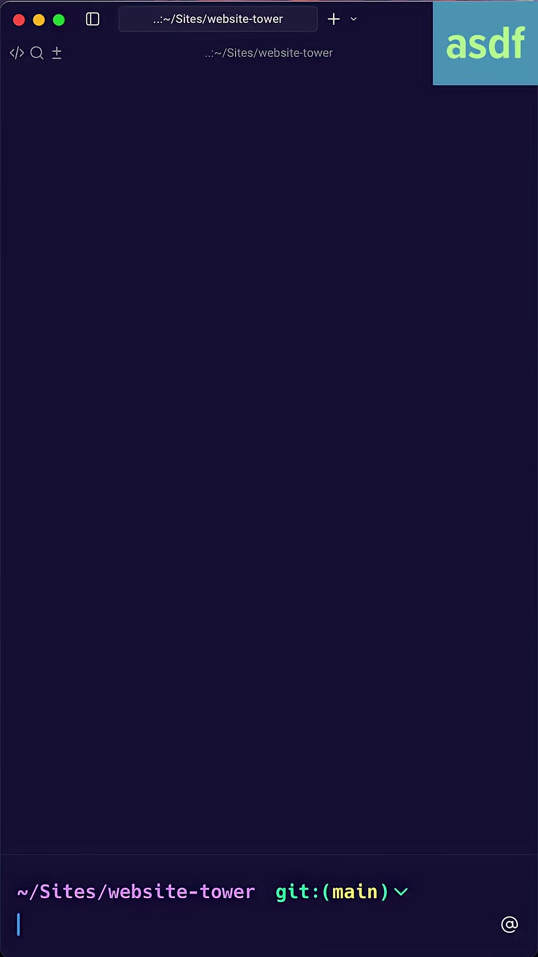
{"action": "type", "text": "asdf "}
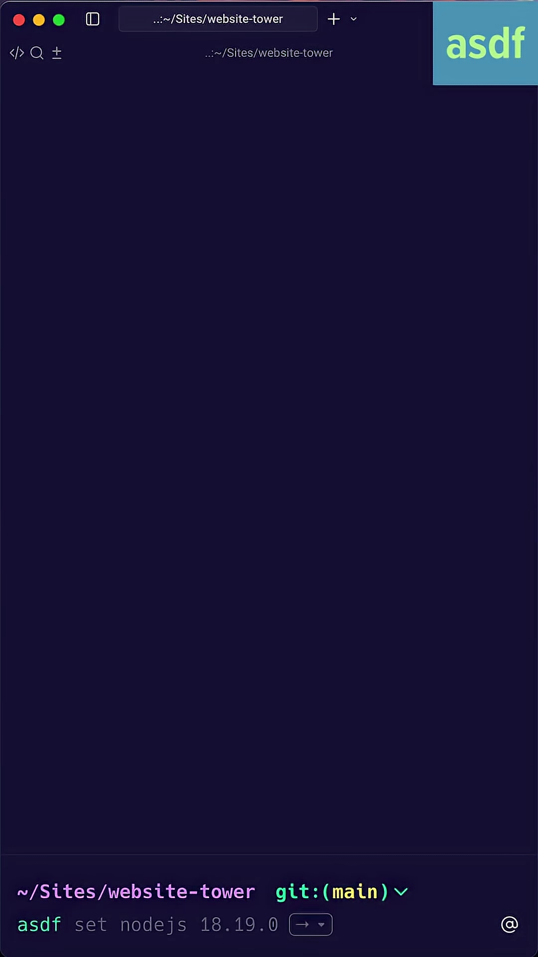
{"action": "type", "text": "list"}
Step: Check installed versions with asdf list, then set nodejs to 22.14.0
{"action": "key", "text": "Return"}
{"action": "type", "text": "a"}
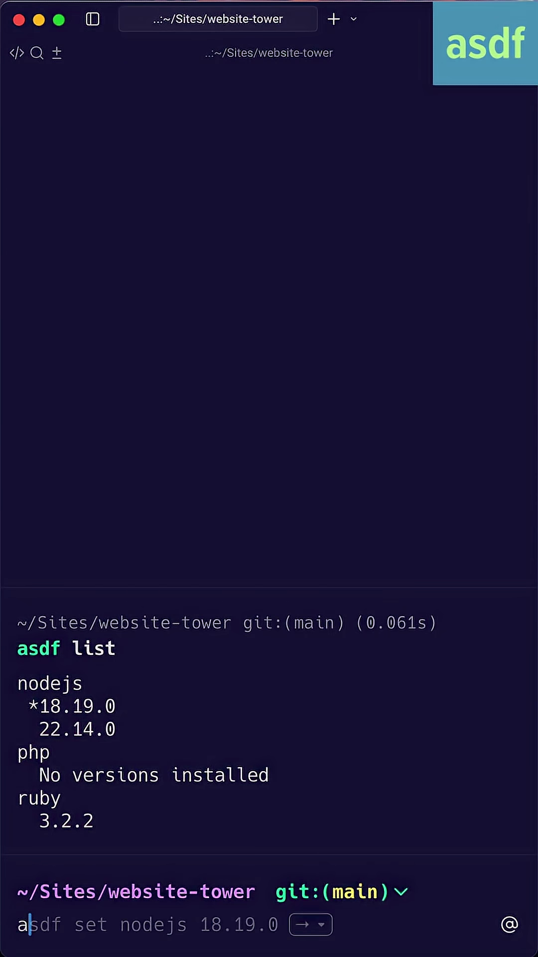
{"action": "type", "text": "sdf set nodejs 22."}
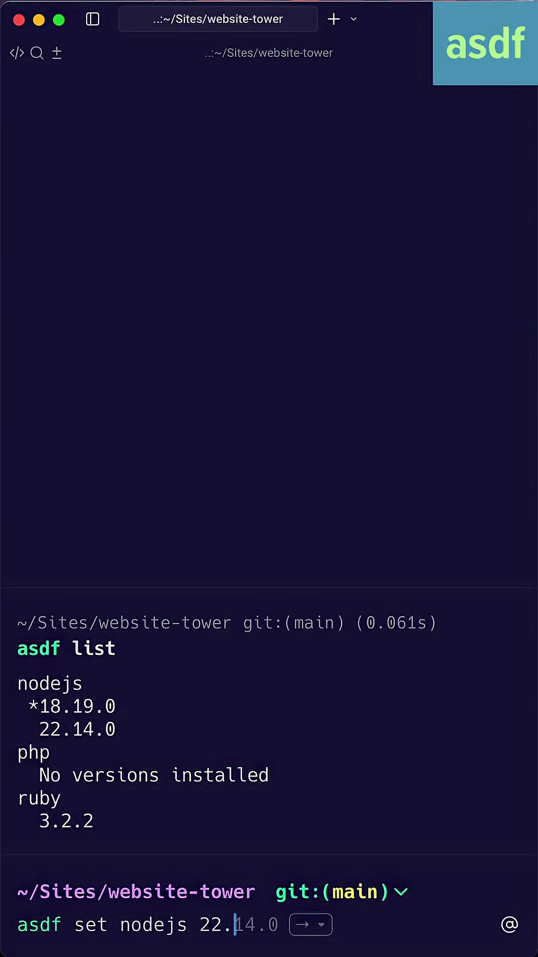
{"action": "type", "text": "14.0"}
{"action": "key", "text": "Return"}
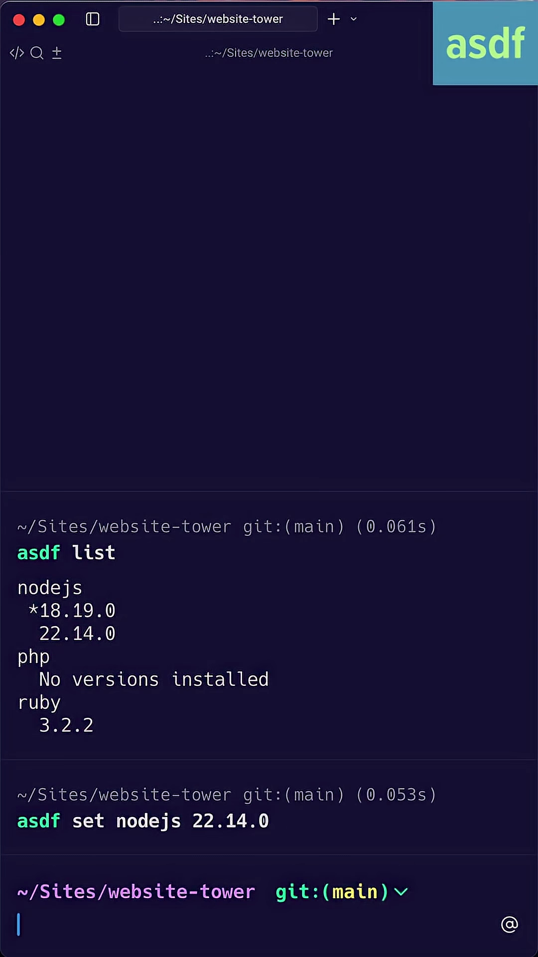